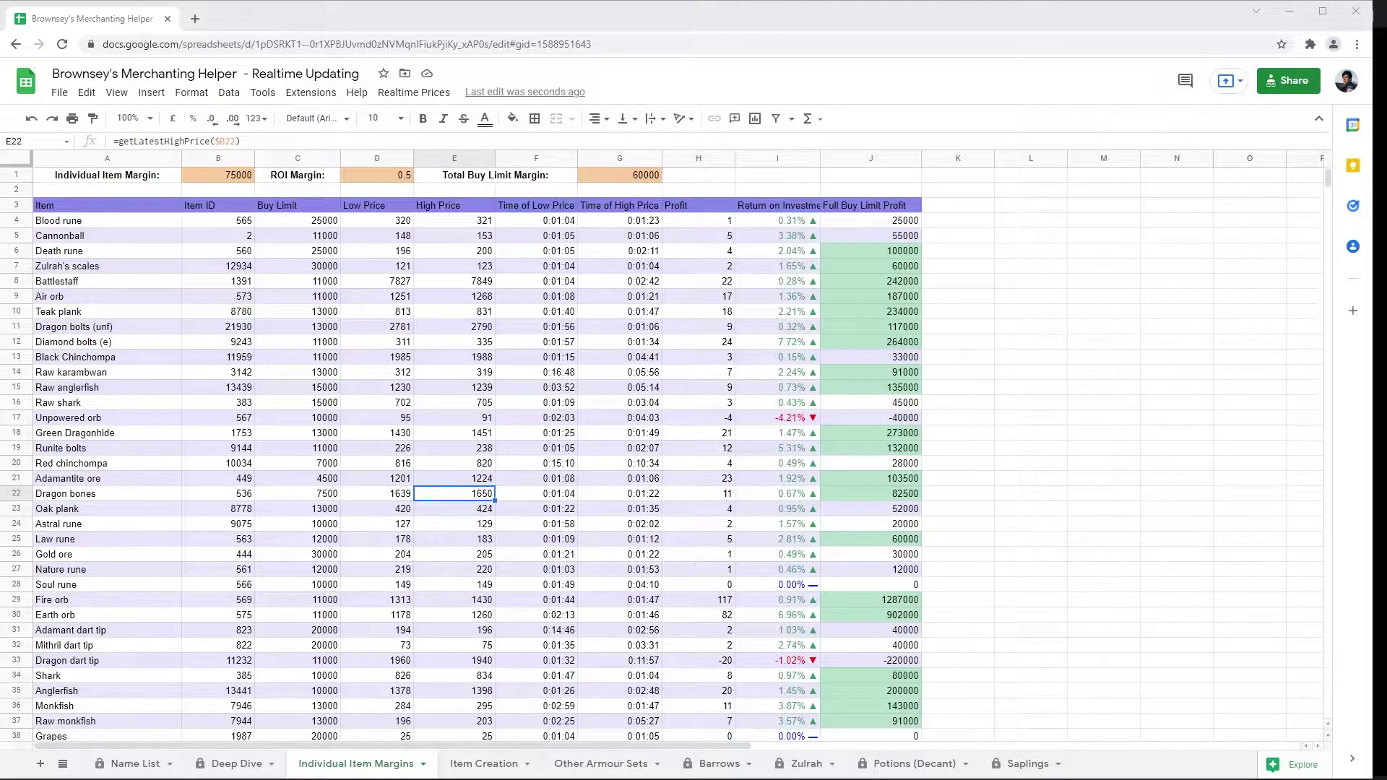
{"action": "scroll", "coordinate": [476, 433], "scroll_direction": "down", "scroll_amount": 1}
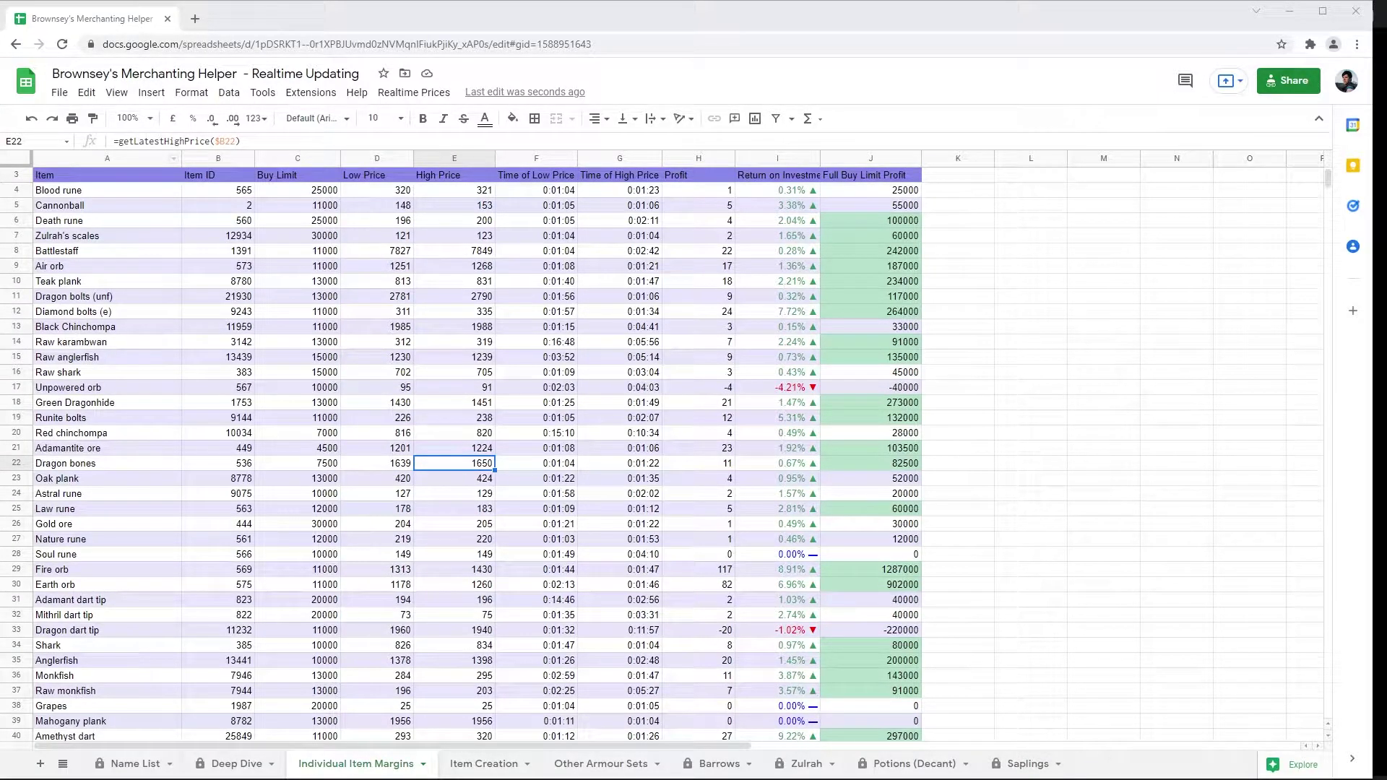
{"action": "scroll", "coordinate": [477, 433], "scroll_direction": "down", "scroll_amount": 4}
{"action": "scroll", "coordinate": [477, 433], "scroll_direction": "down", "scroll_amount": 4}
{"action": "scroll", "coordinate": [477, 433], "scroll_direction": "down", "scroll_amount": 4}
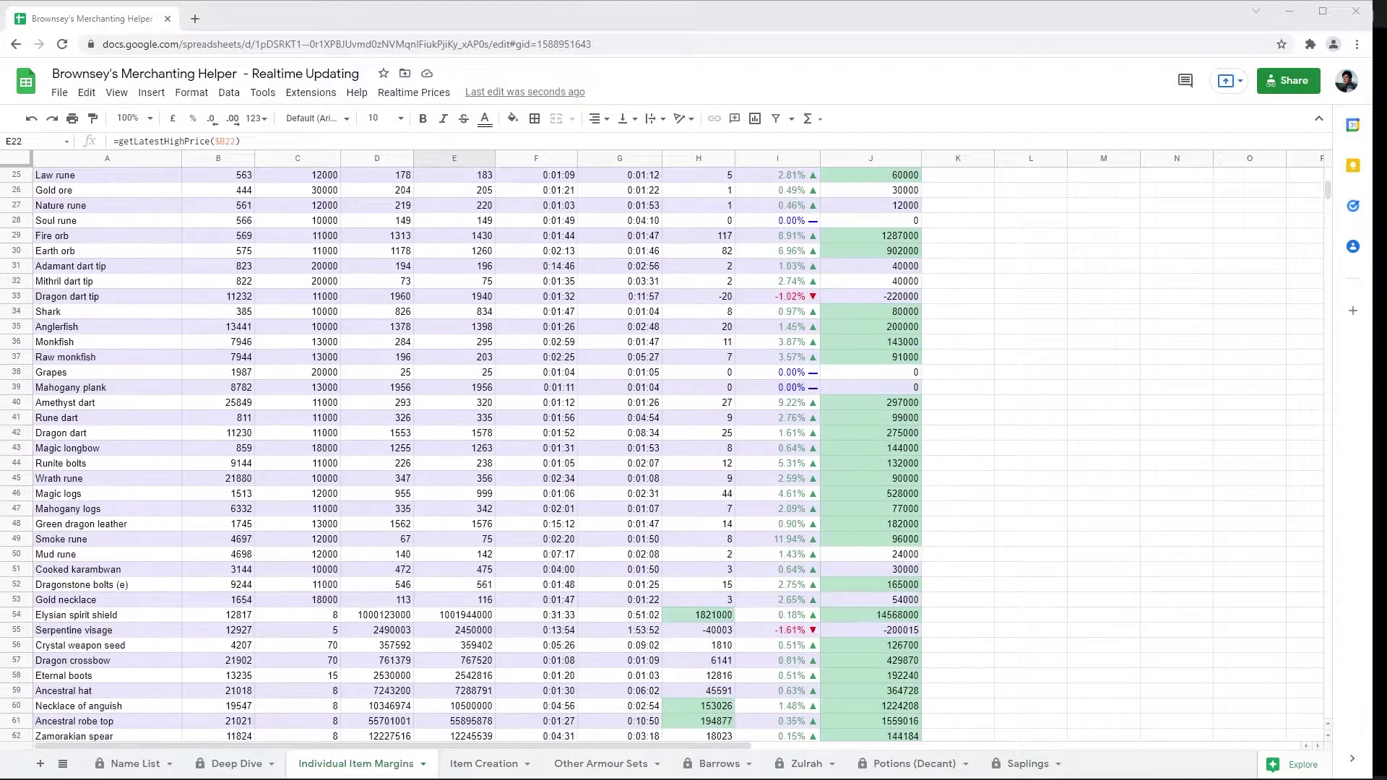
{"action": "scroll", "coordinate": [477, 434], "scroll_direction": "down", "scroll_amount": 4}
{"action": "scroll", "coordinate": [477, 434], "scroll_direction": "down", "scroll_amount": 2}
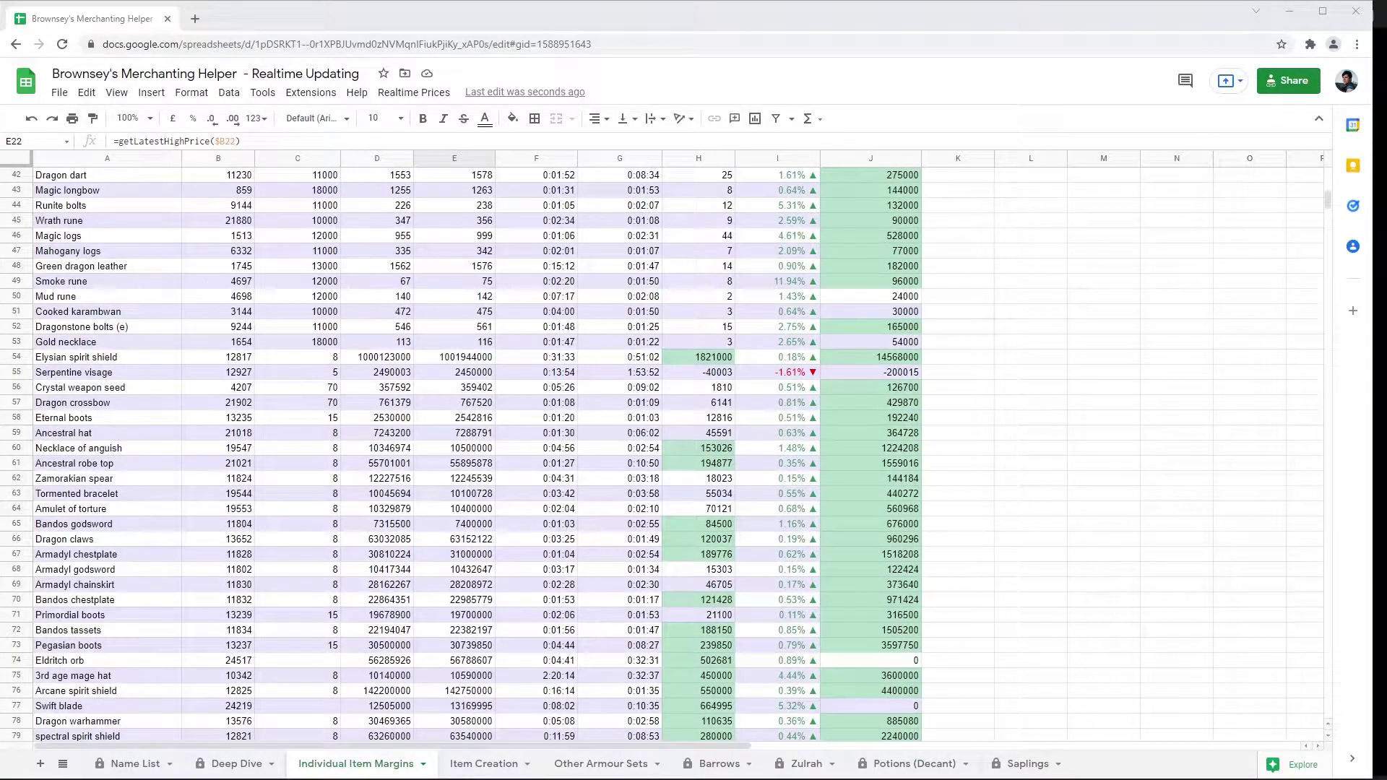
{"action": "scroll", "coordinate": [477, 434], "scroll_direction": "down", "scroll_amount": 2}
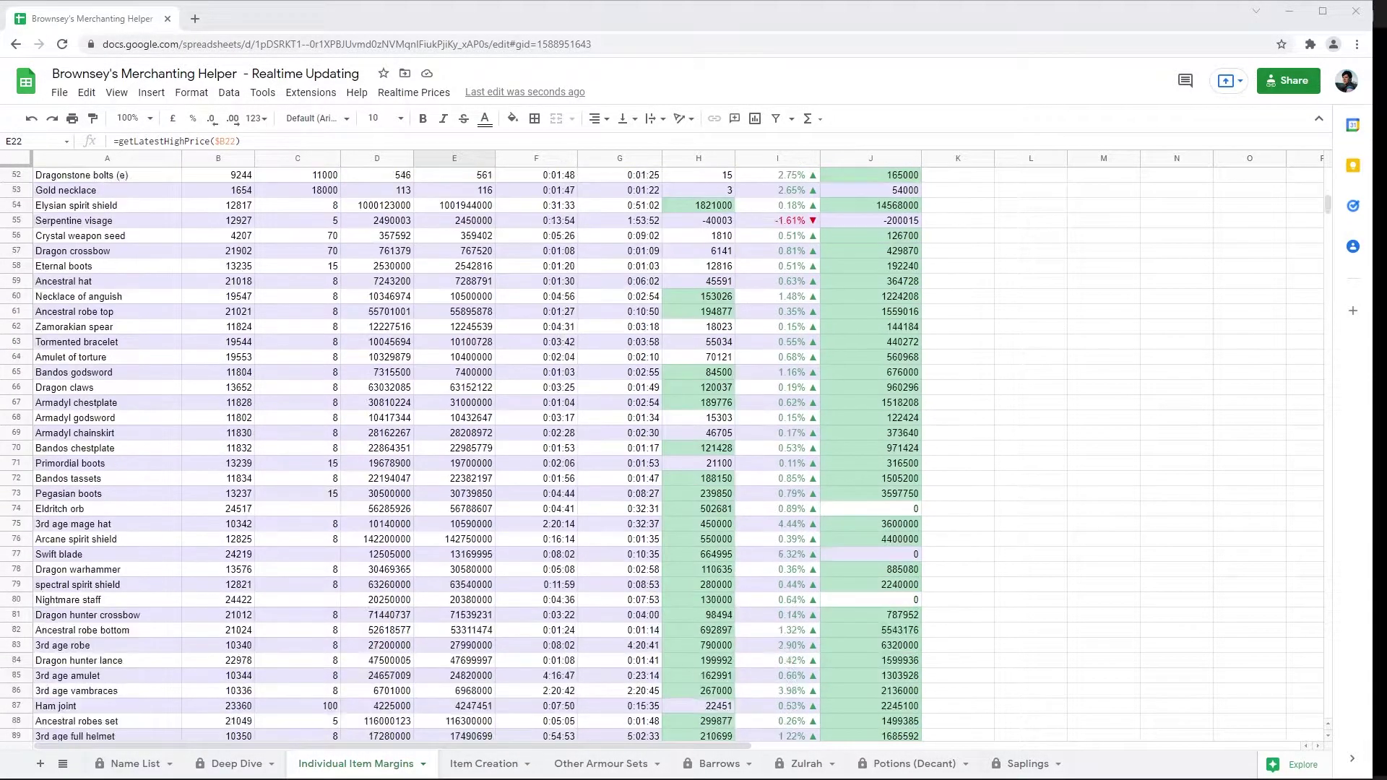
{"action": "scroll", "coordinate": [476, 434], "scroll_direction": "down", "scroll_amount": 3}
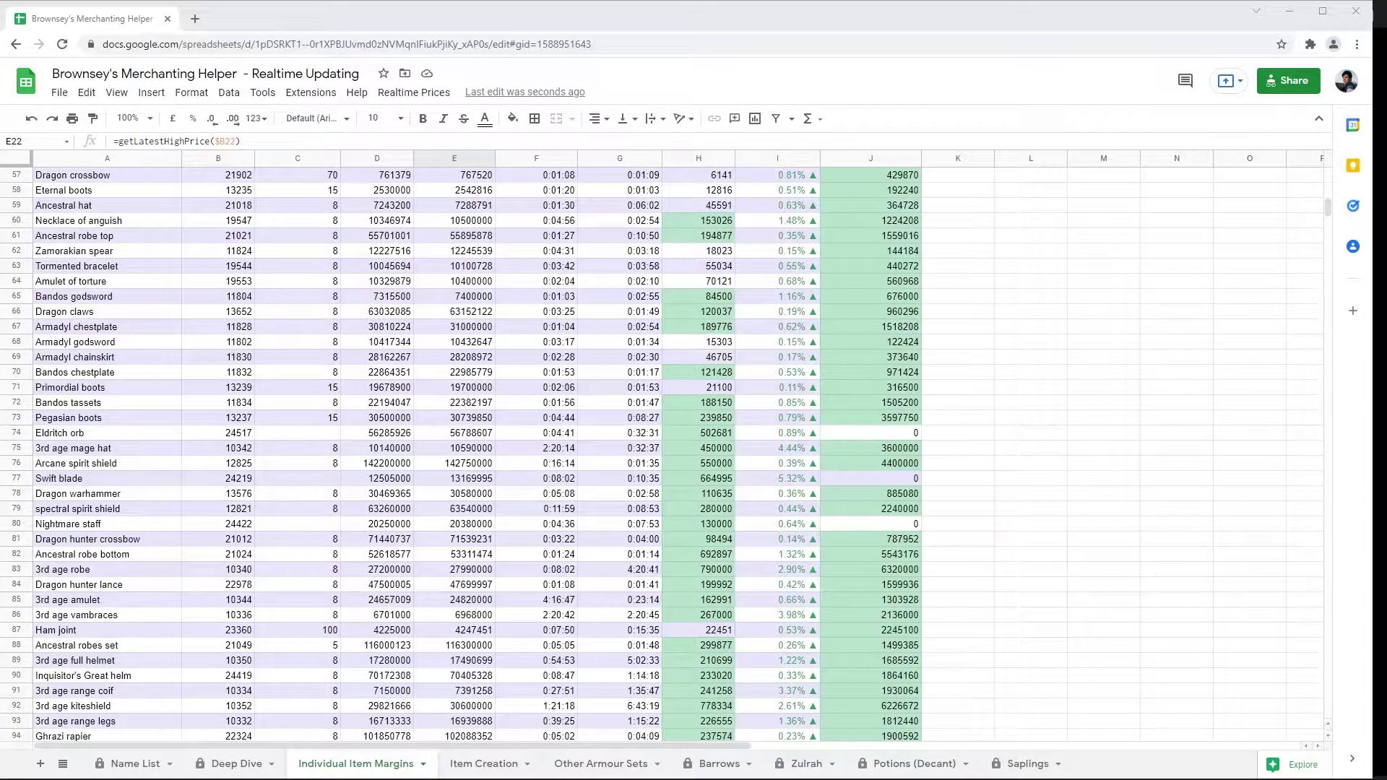
Step: Show the Item Creation sheet, picking out the Dwarf Cannon Set and Primordial Boots items
{"action": "left_click", "coordinate": [483, 763]}
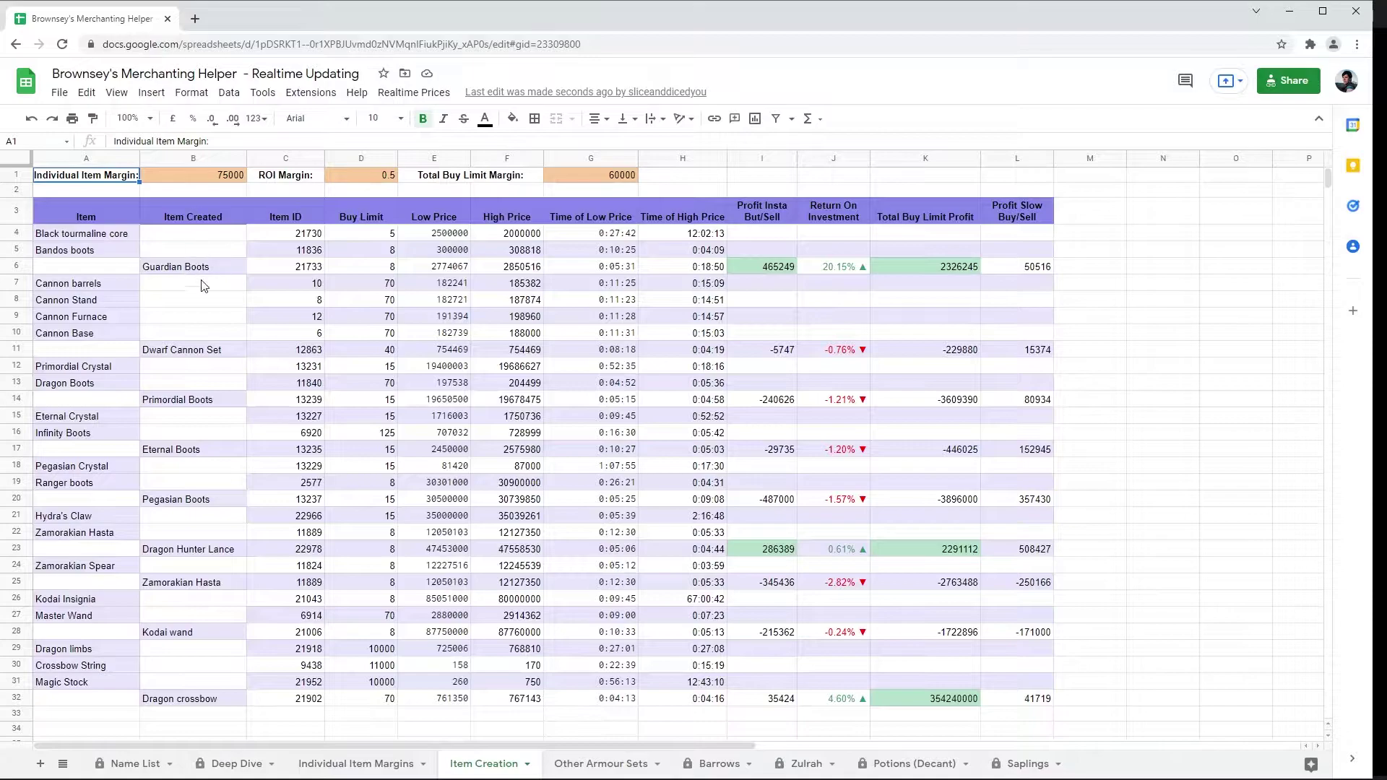
{"action": "left_click", "coordinate": [191, 349]}
{"action": "left_click", "coordinate": [185, 401]}
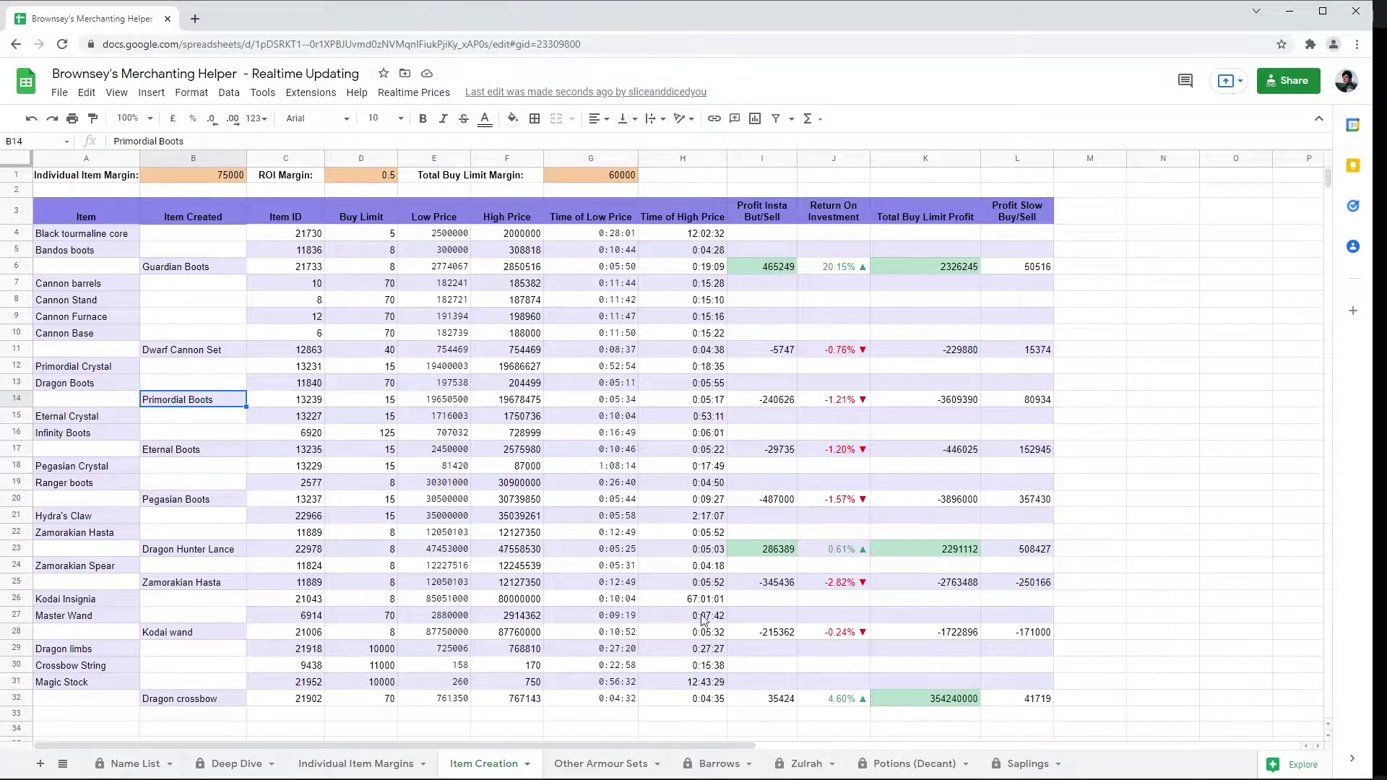
Step: Peek at the Other Armour Sets sheet and return to Item Creation
{"action": "left_click", "coordinate": [596, 770]}
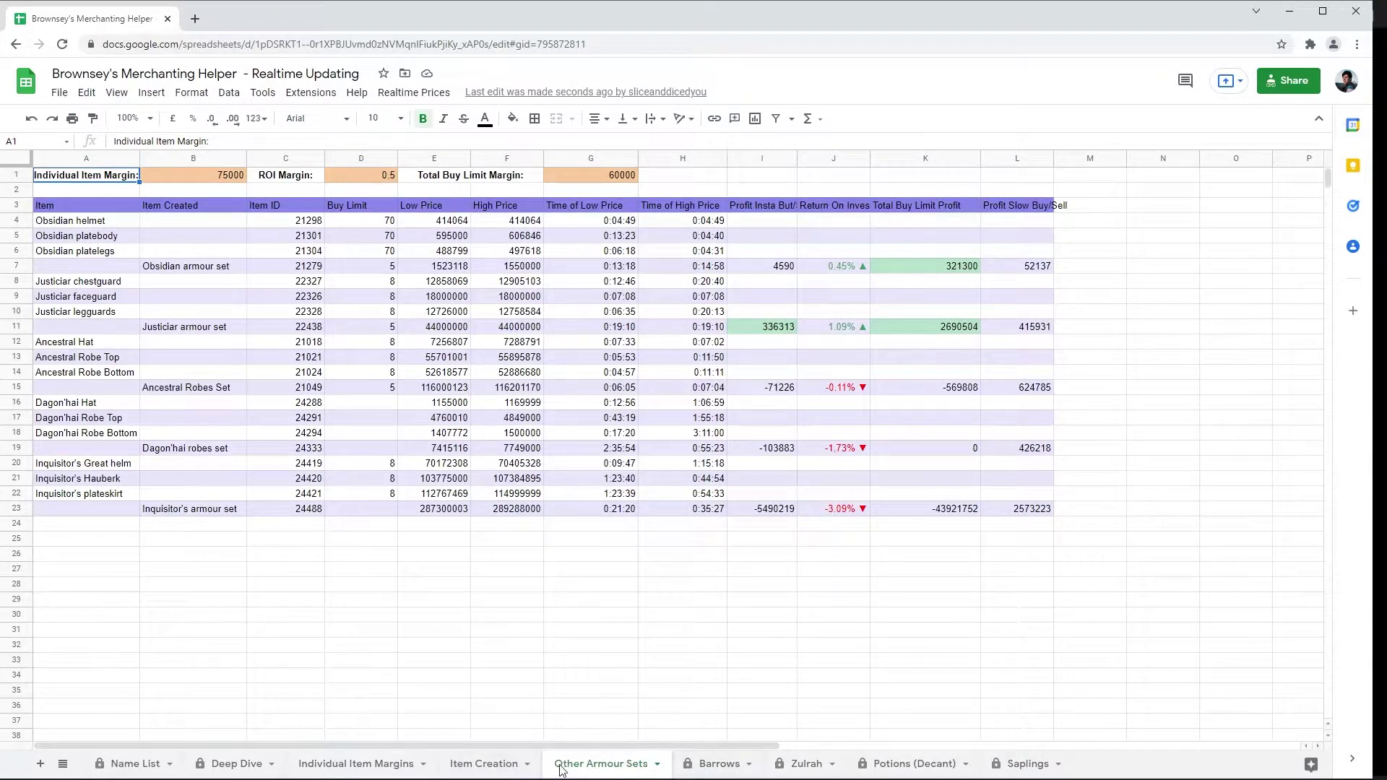
{"action": "left_click", "coordinate": [477, 765]}
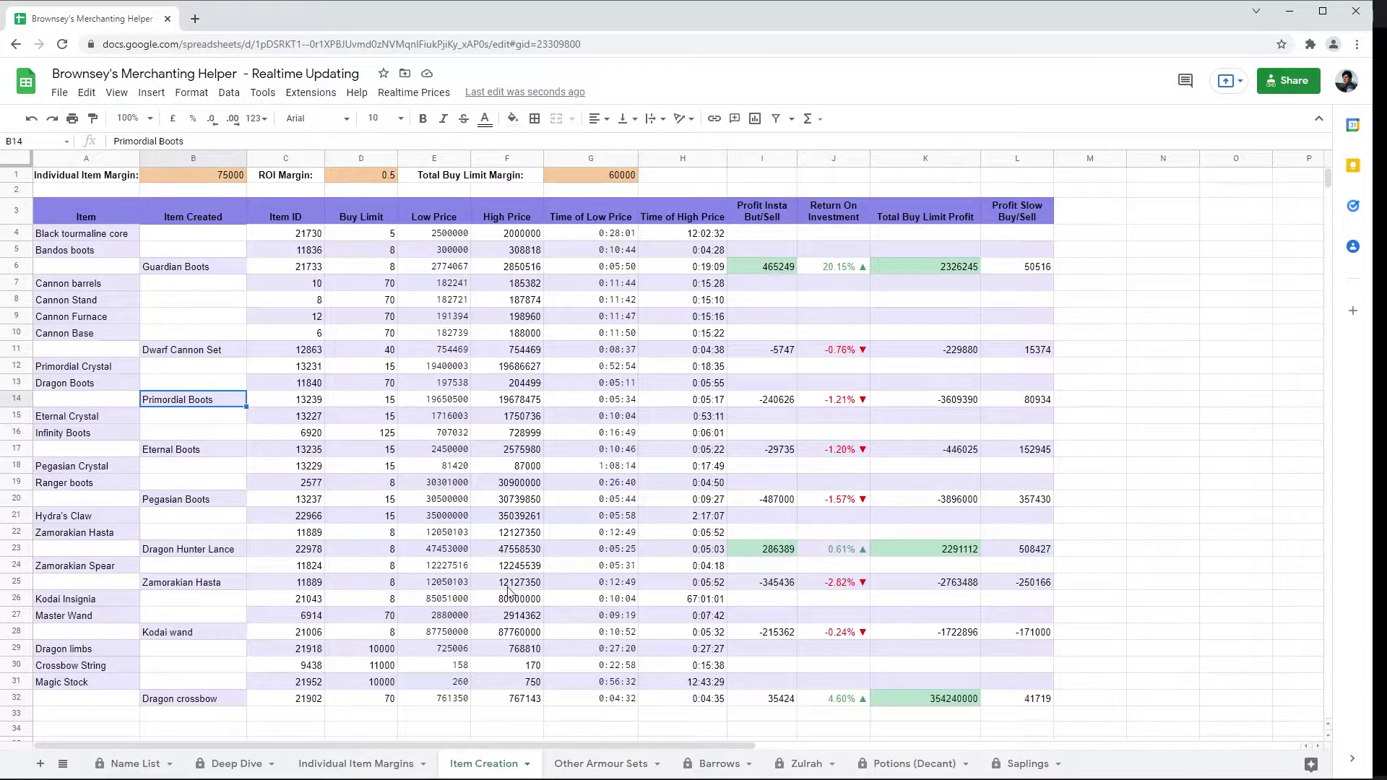
Step: Show Other Armour Sets, pointing out the Obsidian helmet, platelegs and full armour set entries
{"action": "left_click", "coordinate": [602, 764]}
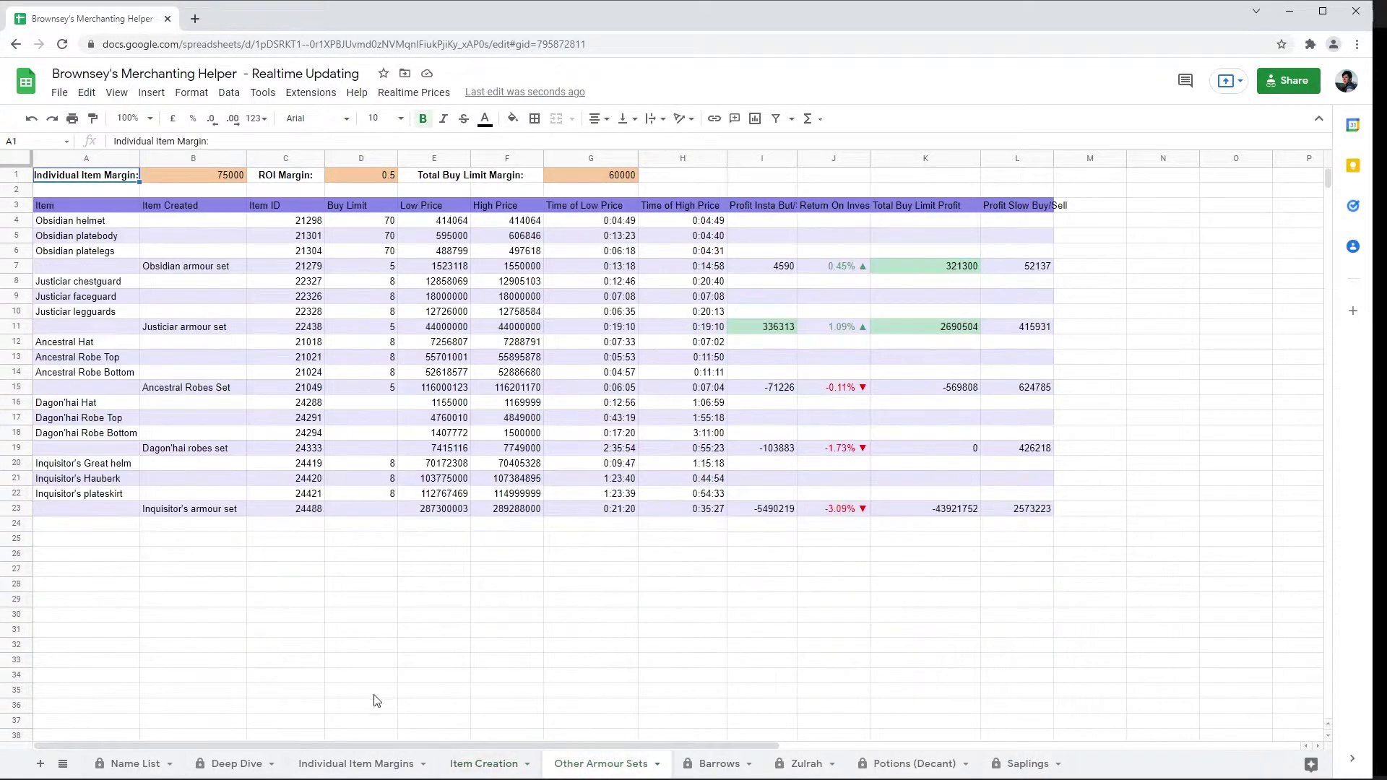
{"action": "left_click", "coordinate": [90, 223]}
{"action": "left_click", "coordinate": [77, 237]}
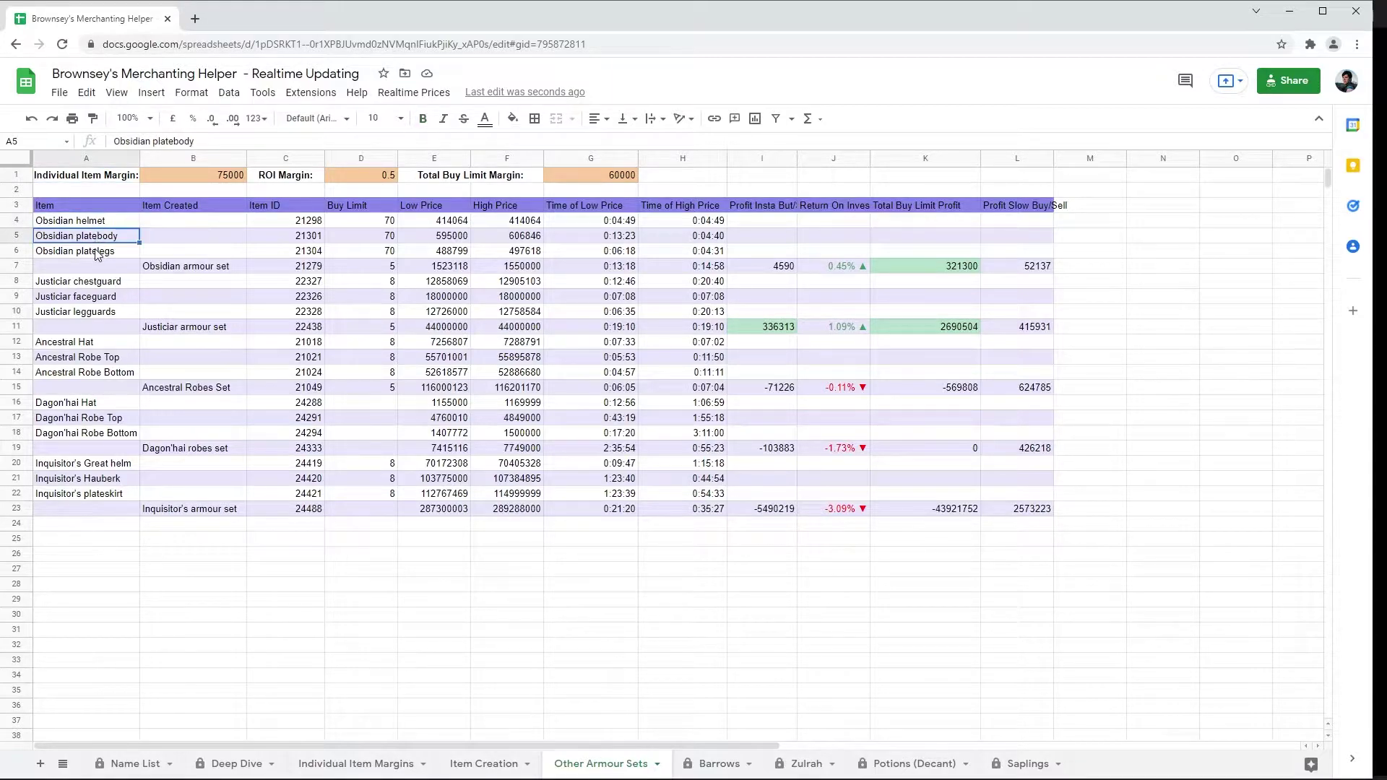
{"action": "left_click", "coordinate": [172, 266]}
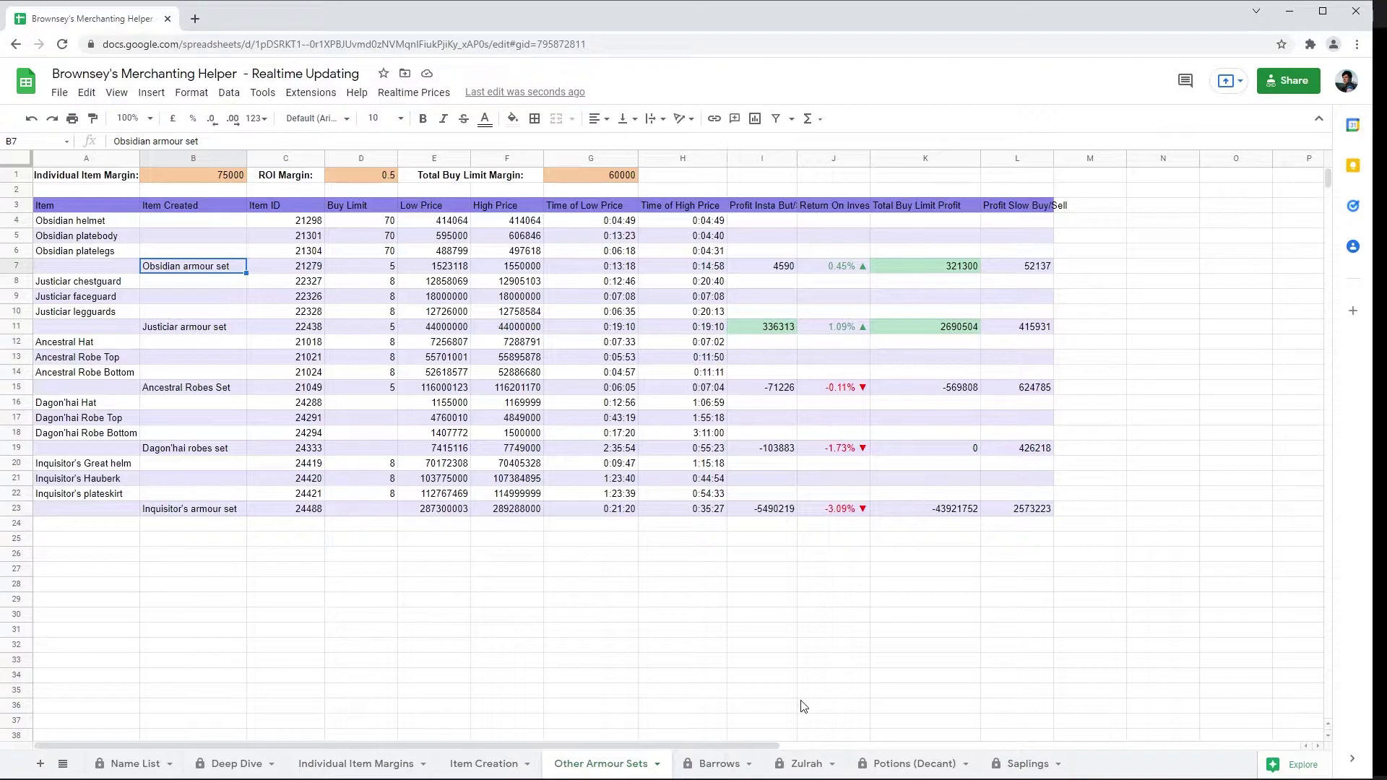
Step: Show the Barrows sheet with Dharok's, Ahrim's, Torag's, Verac's and Karil's set margins
{"action": "left_click", "coordinate": [715, 763]}
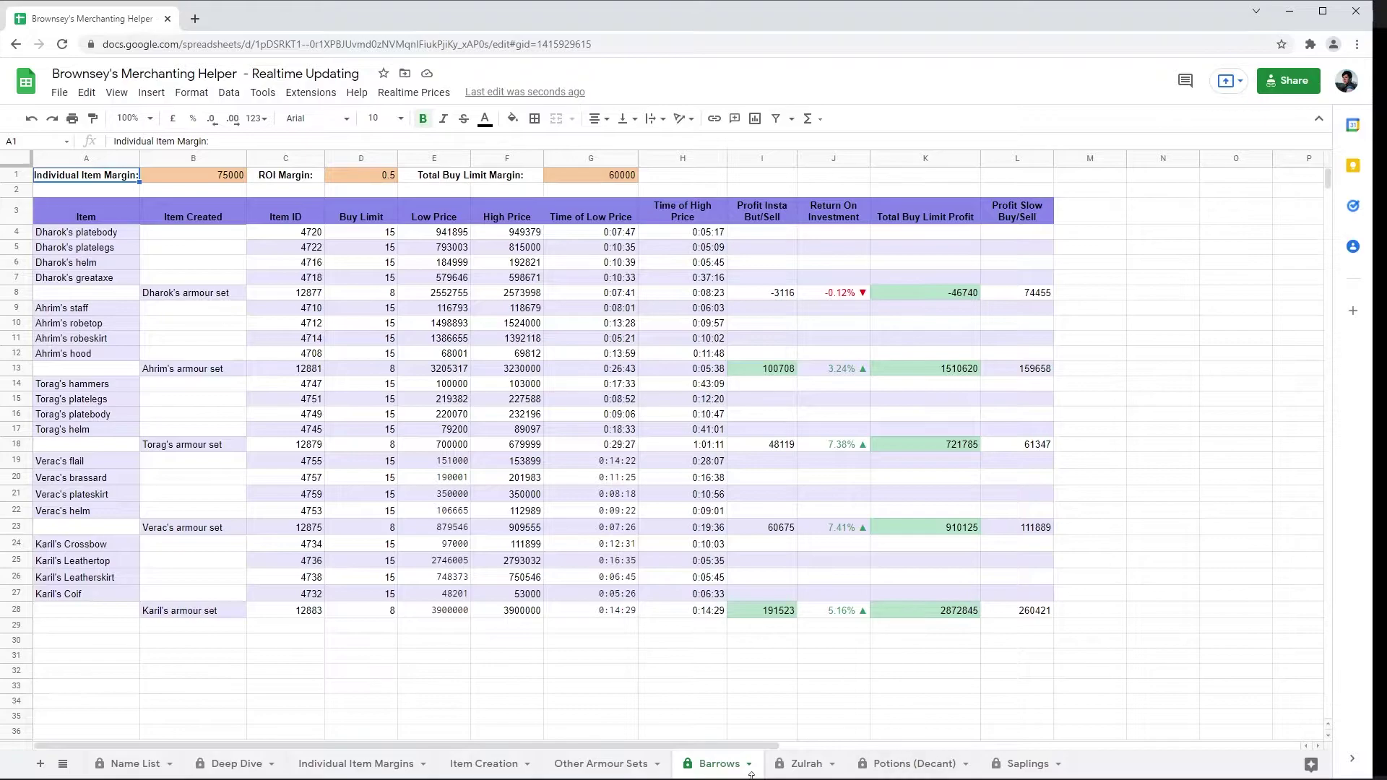
Step: Show the Zulrah sheet with serpentine helm, toxic trident, toxic staff and blowpipe margins
{"action": "left_click", "coordinate": [802, 765]}
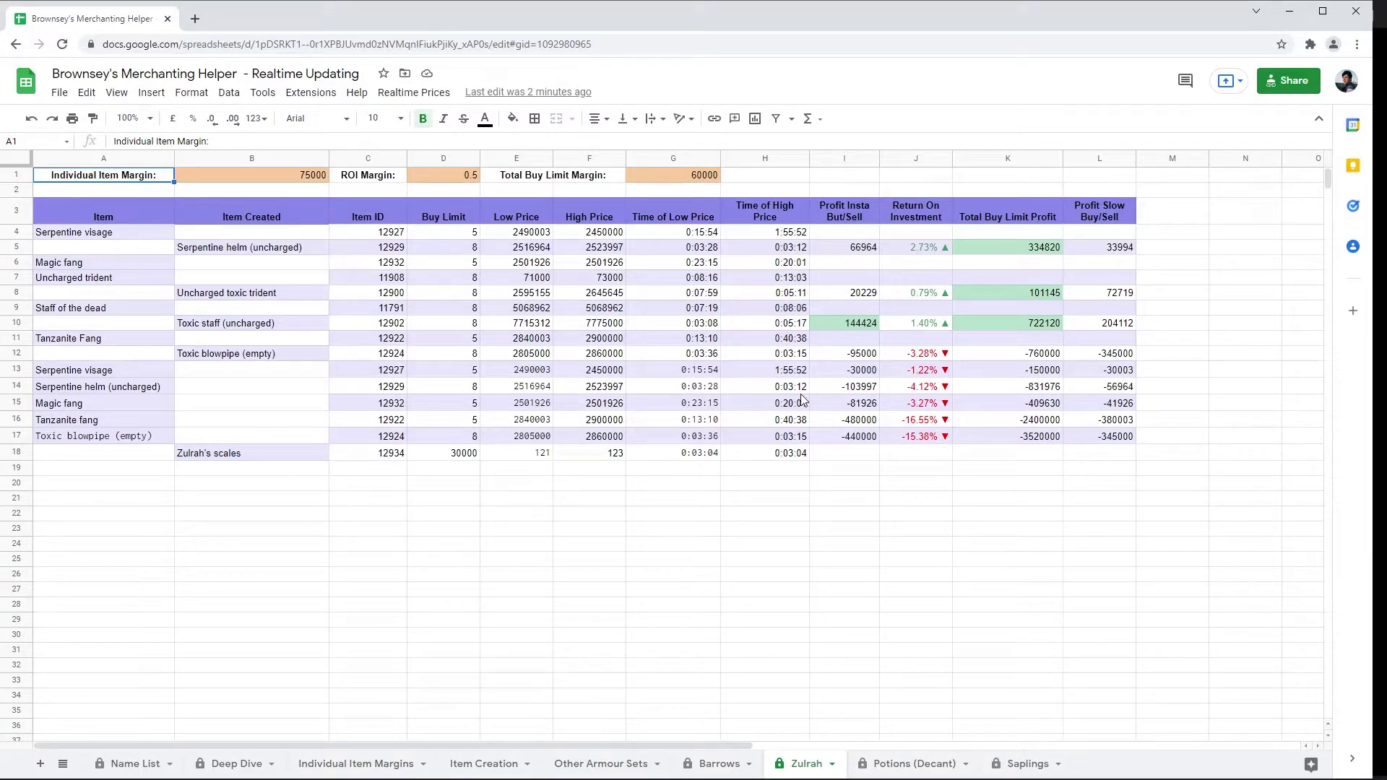
Step: Show the Potions (Decant) sheet, highlighting the Sanfew serum rows 20–21 and the Super restore(3) row
{"action": "left_click", "coordinate": [906, 765]}
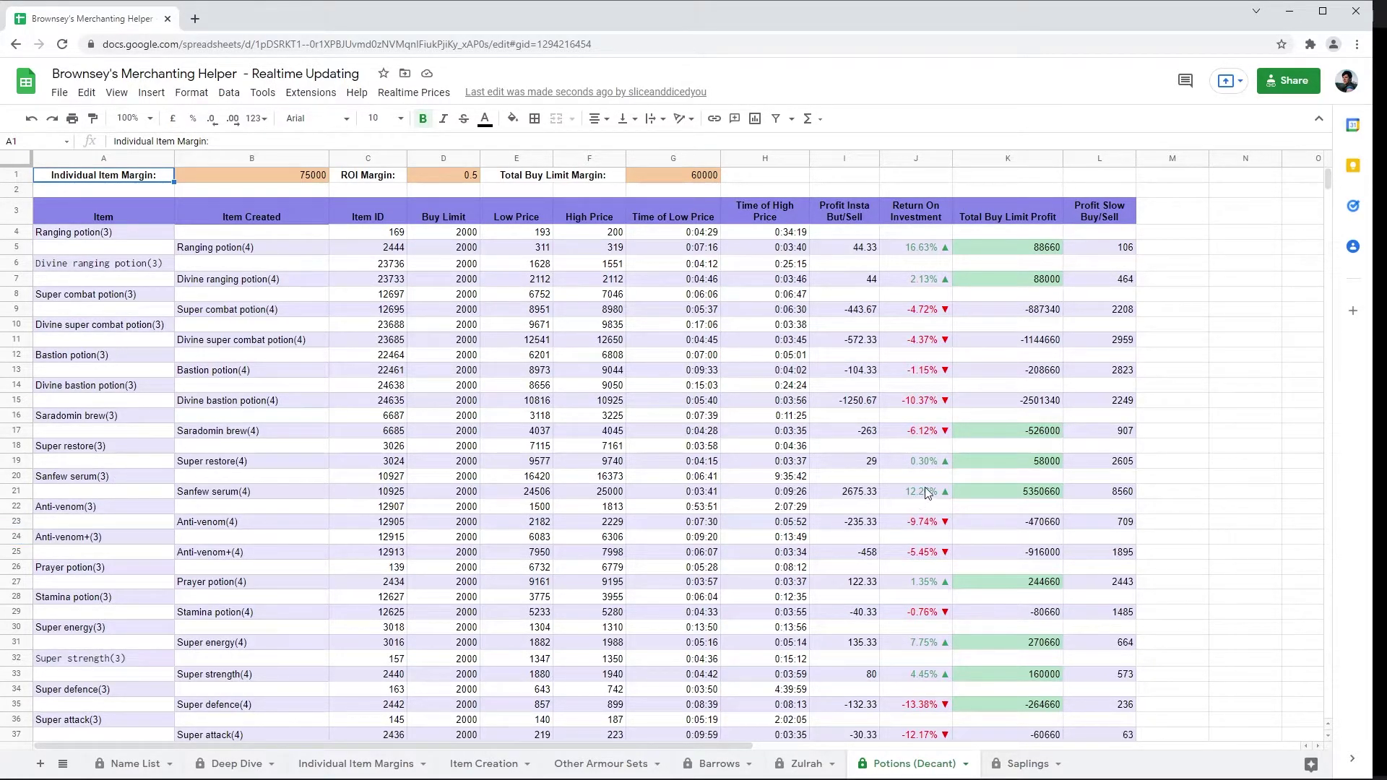
{"action": "left_click_drag", "start_coordinate": [928, 490], "coordinate": [70, 485]}
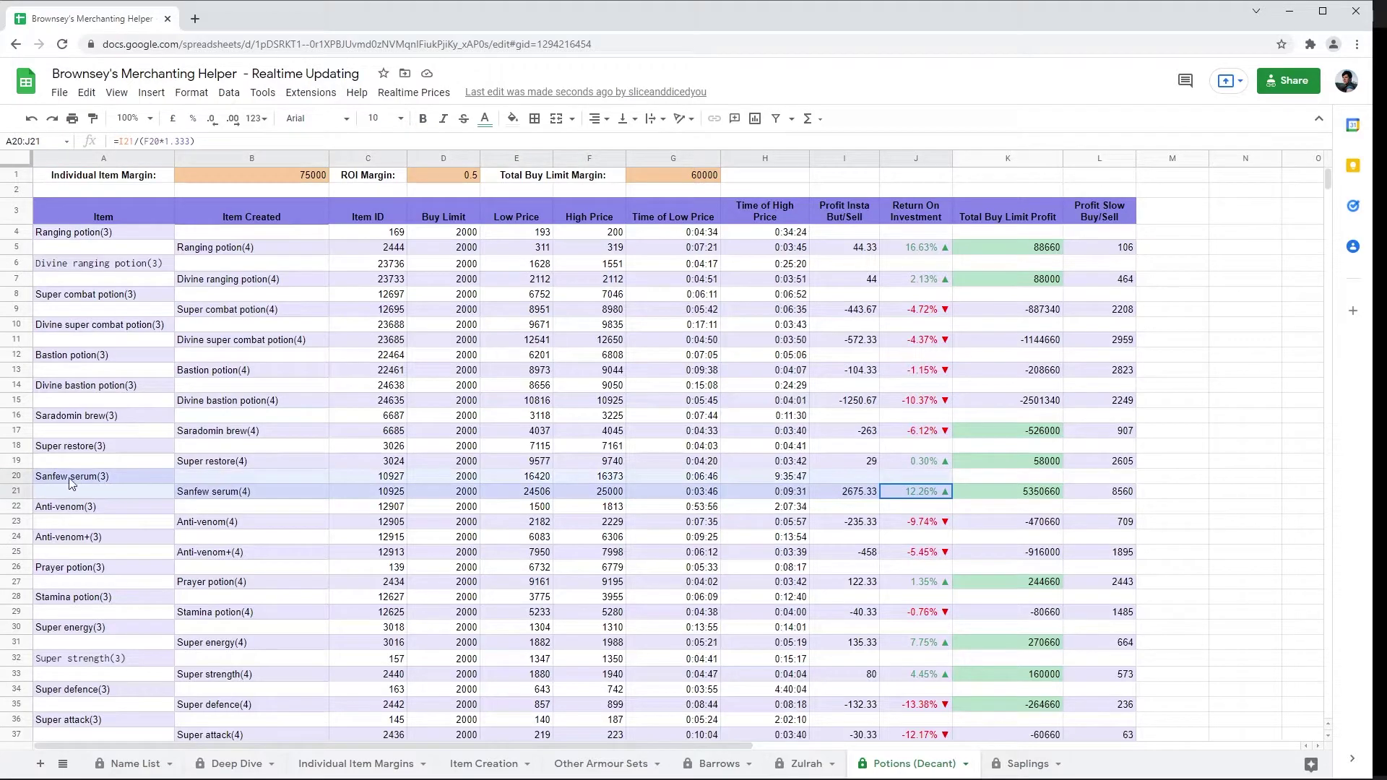
{"action": "left_click", "coordinate": [25, 477], "text": "shift"}
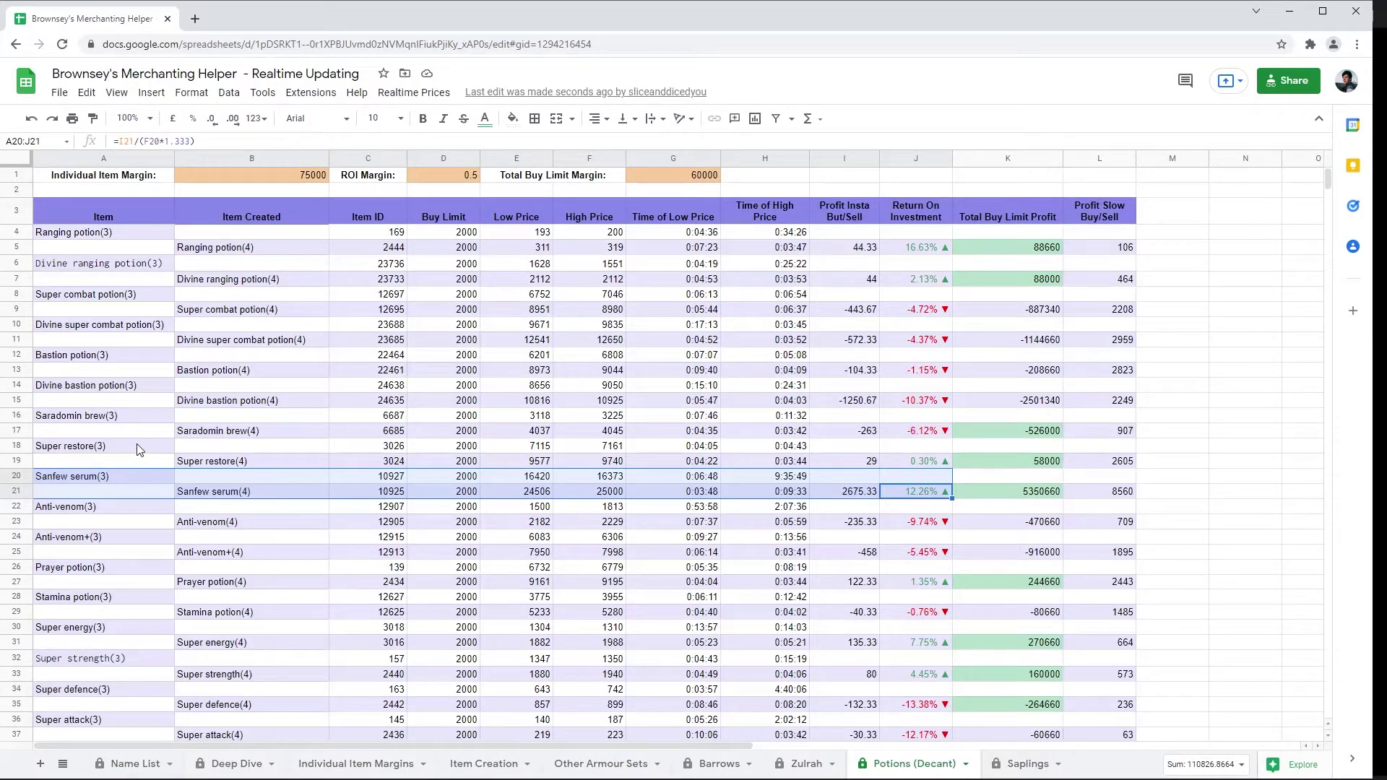
{"action": "left_click_drag", "start_coordinate": [130, 446], "coordinate": [705, 447]}
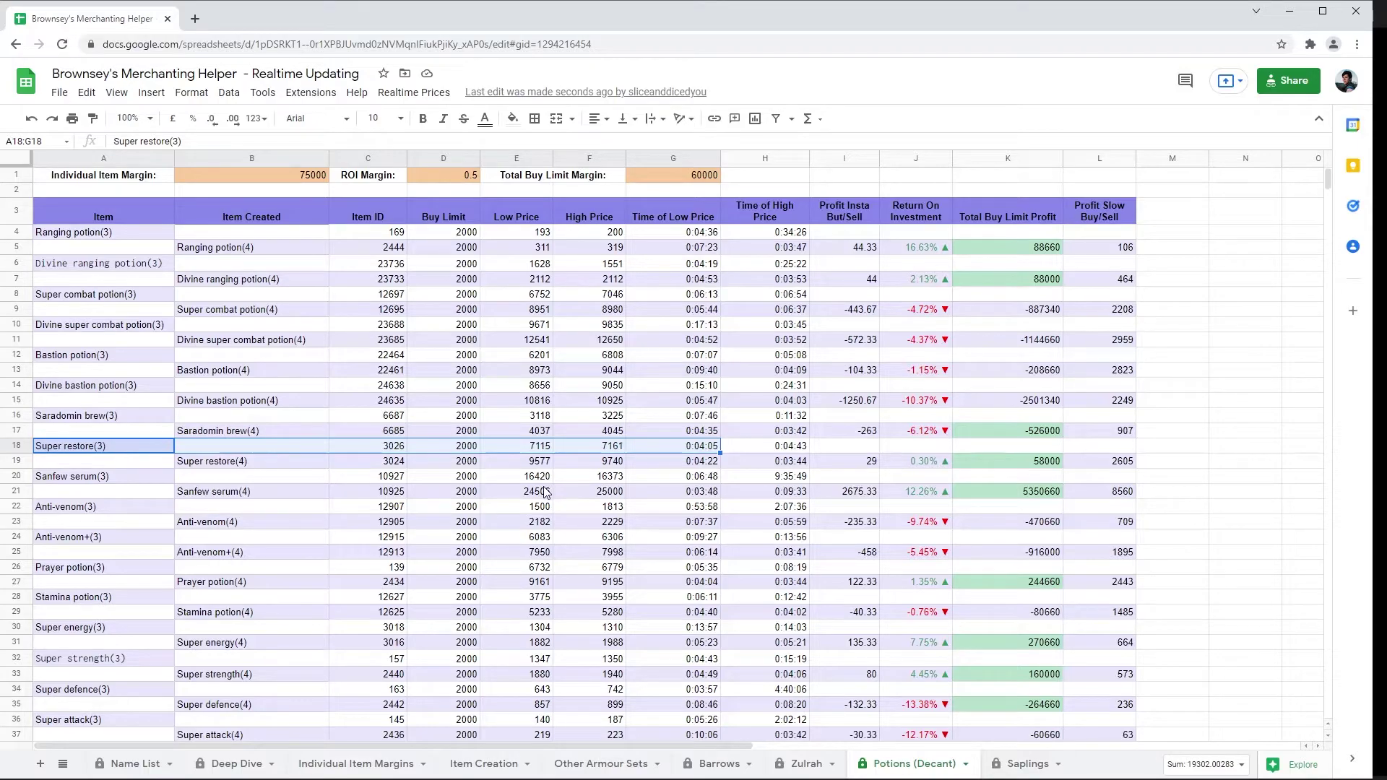
{"action": "scroll", "coordinate": [608, 482], "scroll_direction": "down", "scroll_amount": 1}
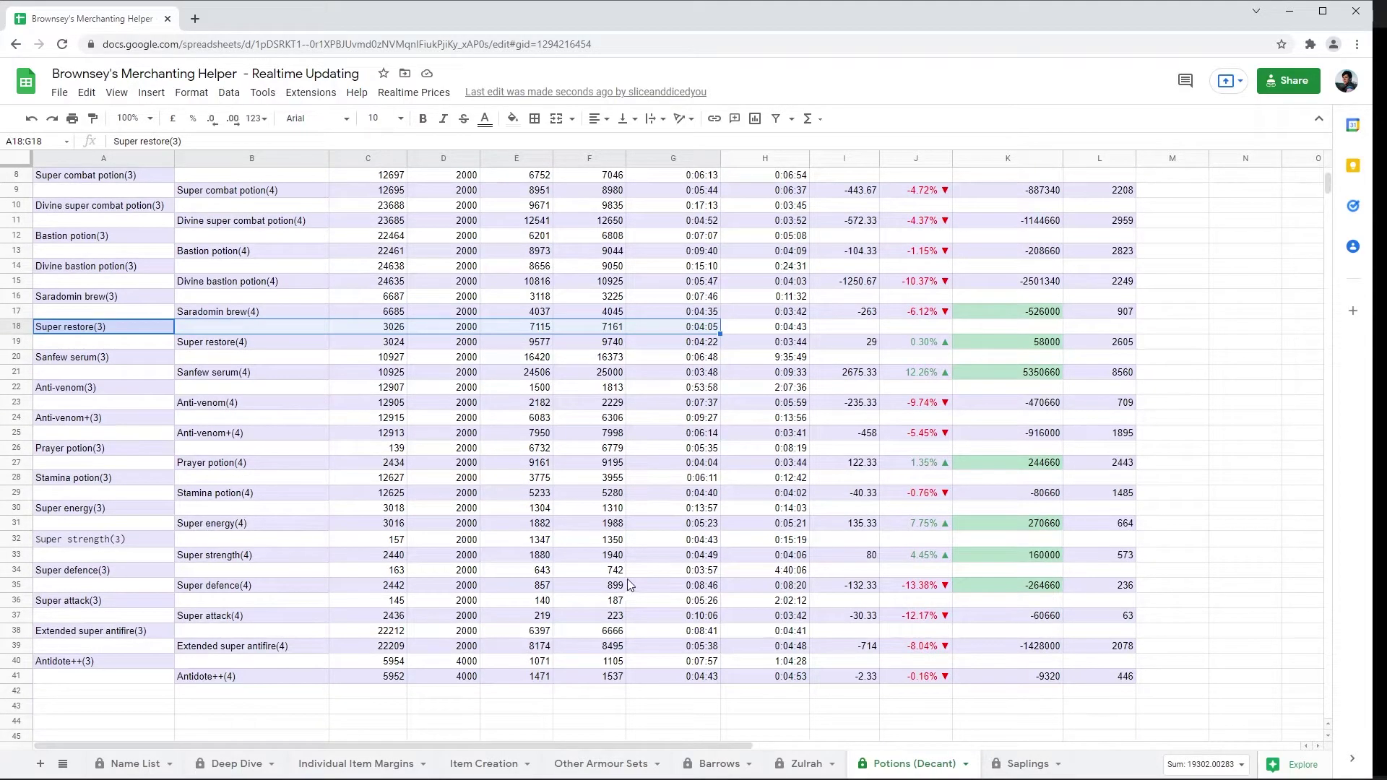
{"action": "left_click", "coordinate": [1019, 764]}
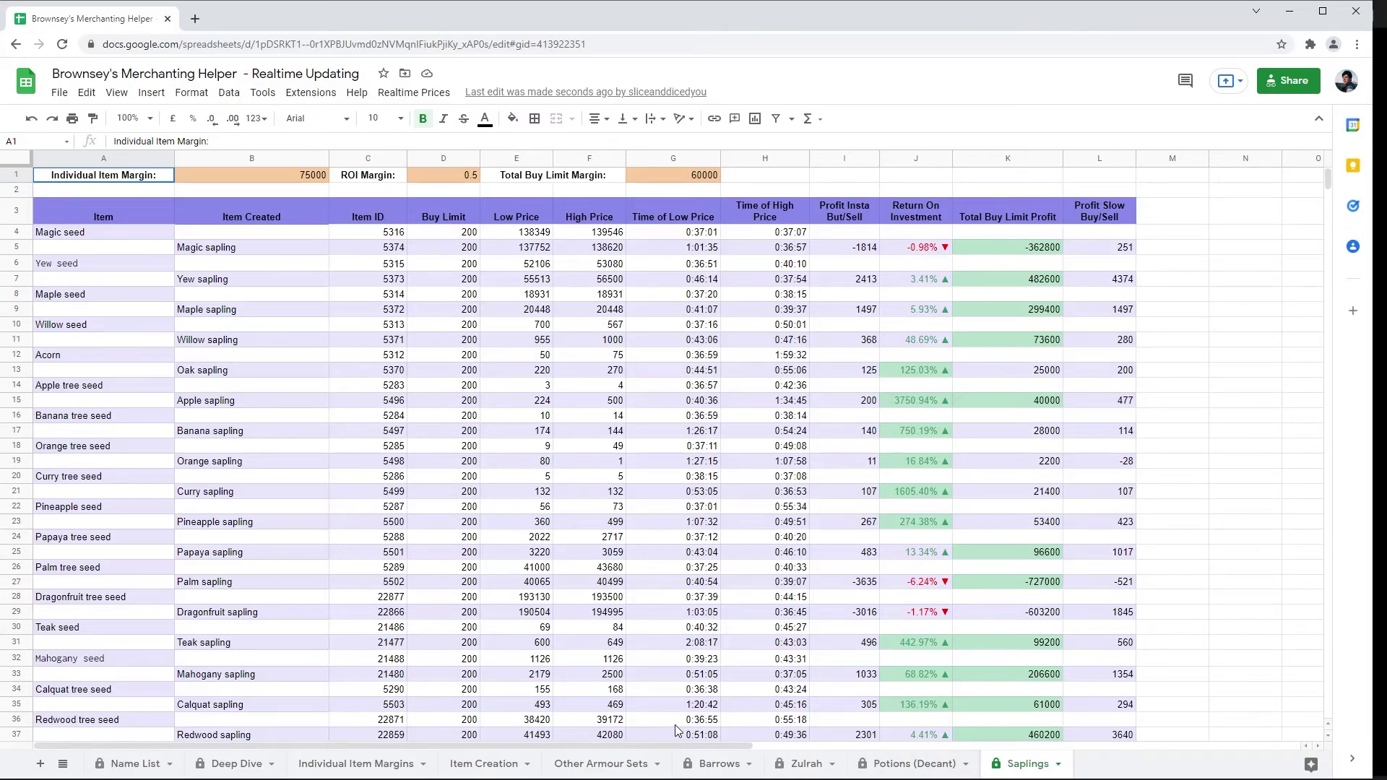
{"action": "scroll", "coordinate": [642, 584], "scroll_direction": "down", "scroll_amount": 2}
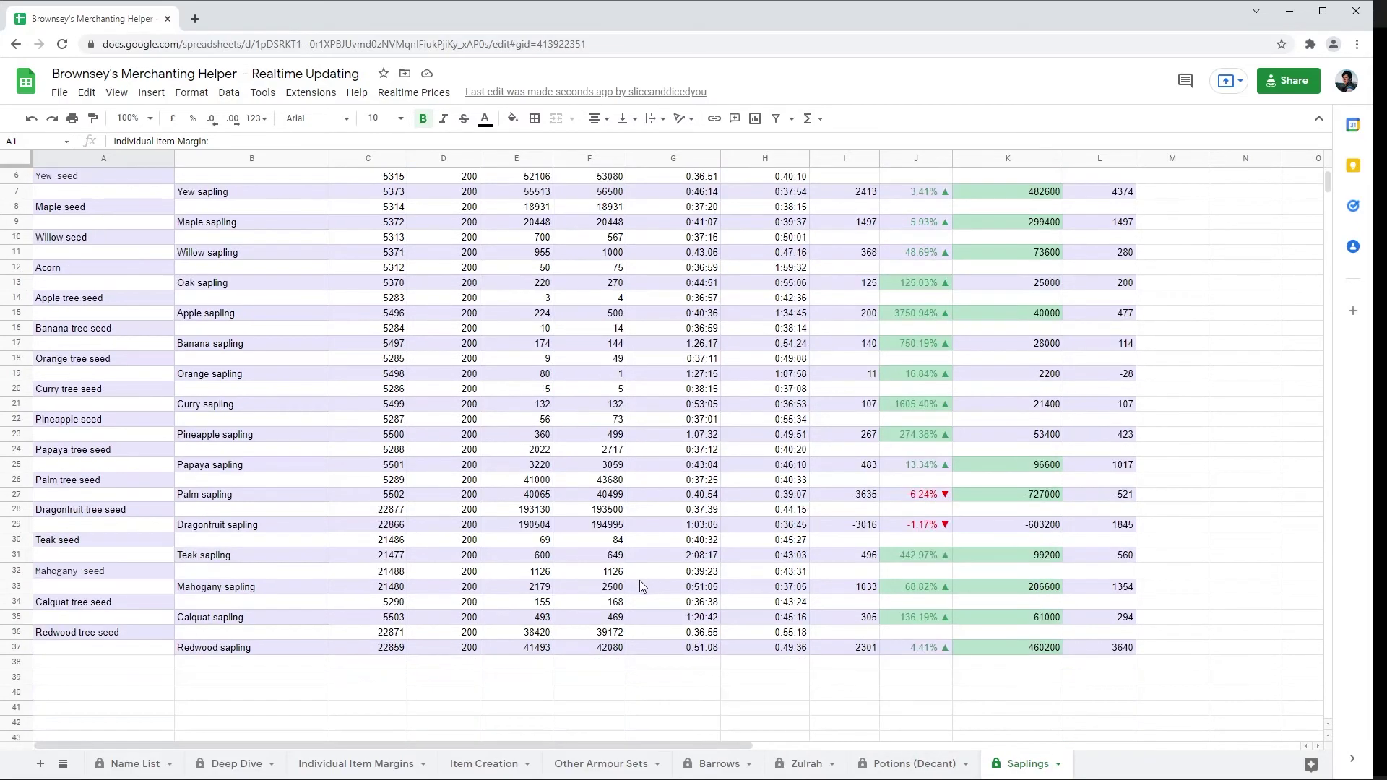
{"action": "scroll", "coordinate": [639, 580], "scroll_direction": "up", "scroll_amount": 2}
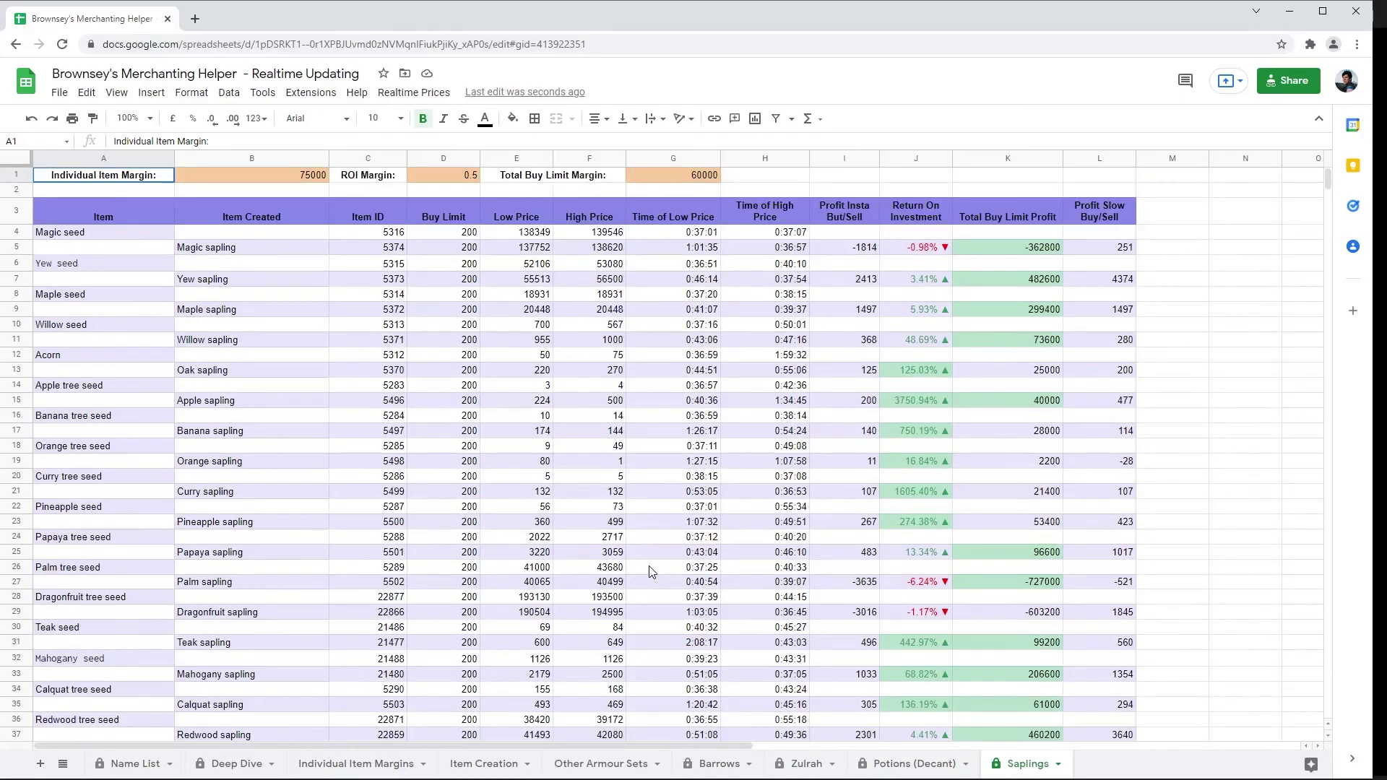